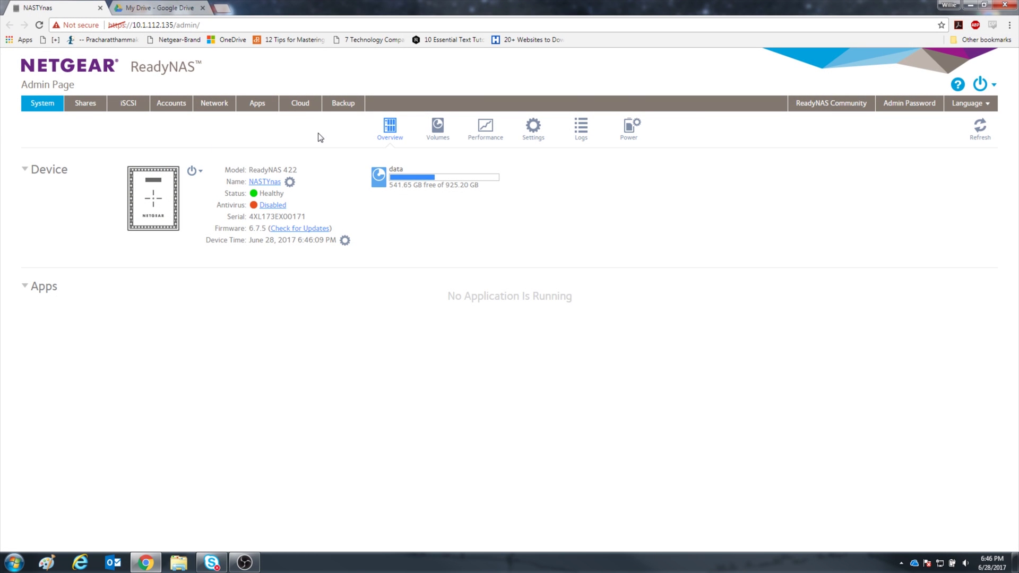
Turn on Google Drive in the ReadyNAS cloud services and allow it access to the first listed Google account
left_click(301, 104)
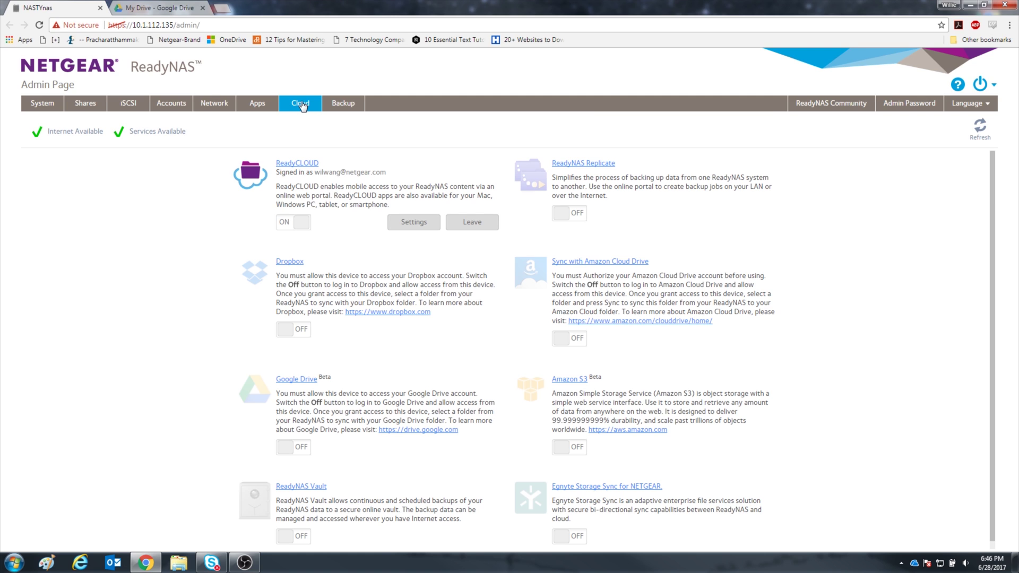
scroll(474, 358, "down", 1)
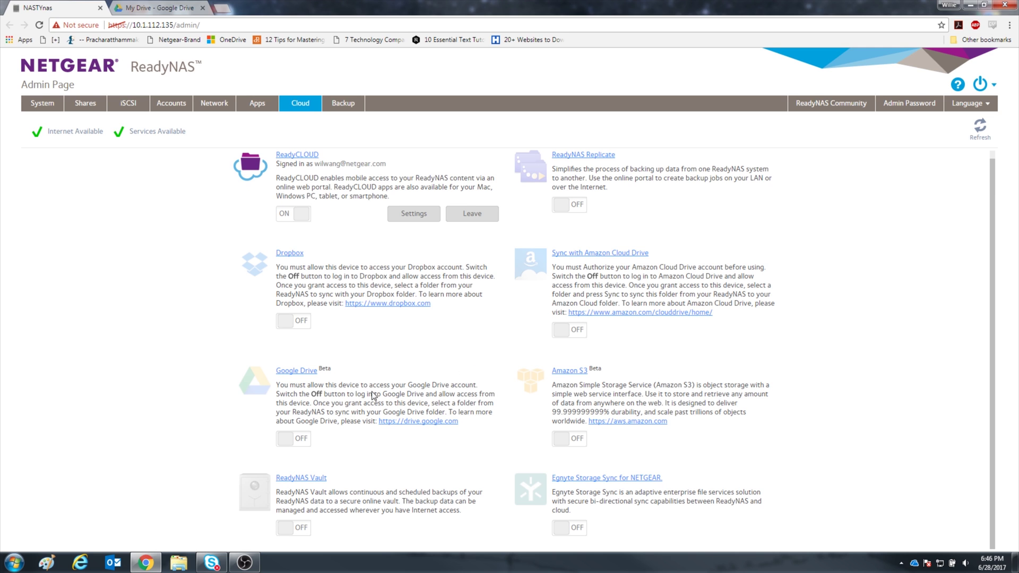
left_click(290, 438)
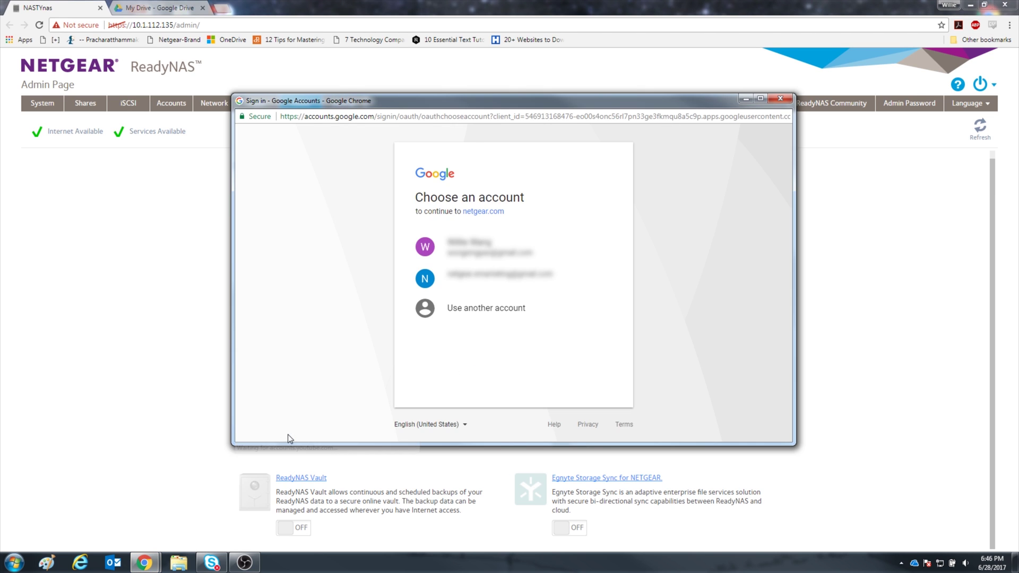
left_click(517, 248)
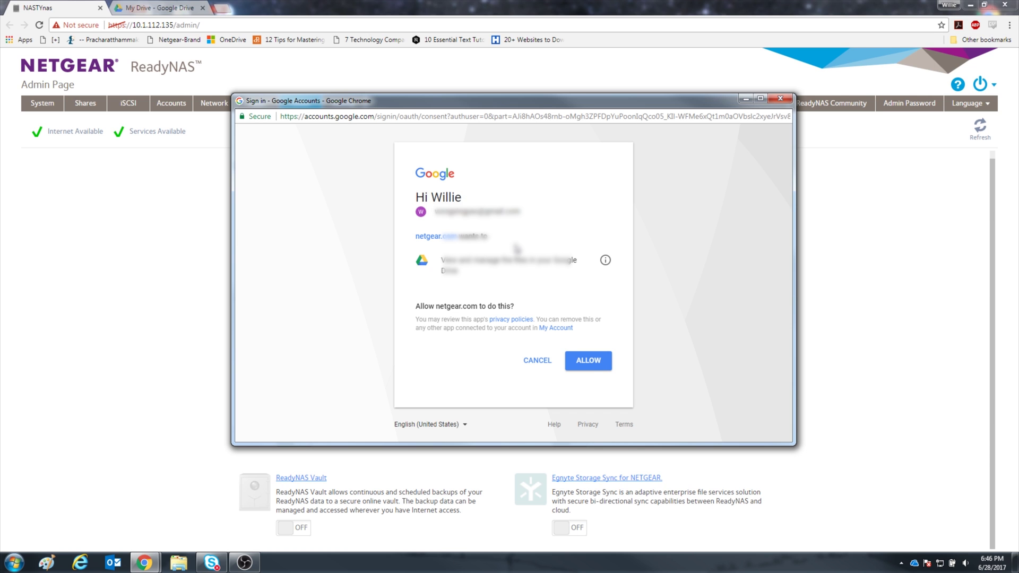
left_click(587, 359)
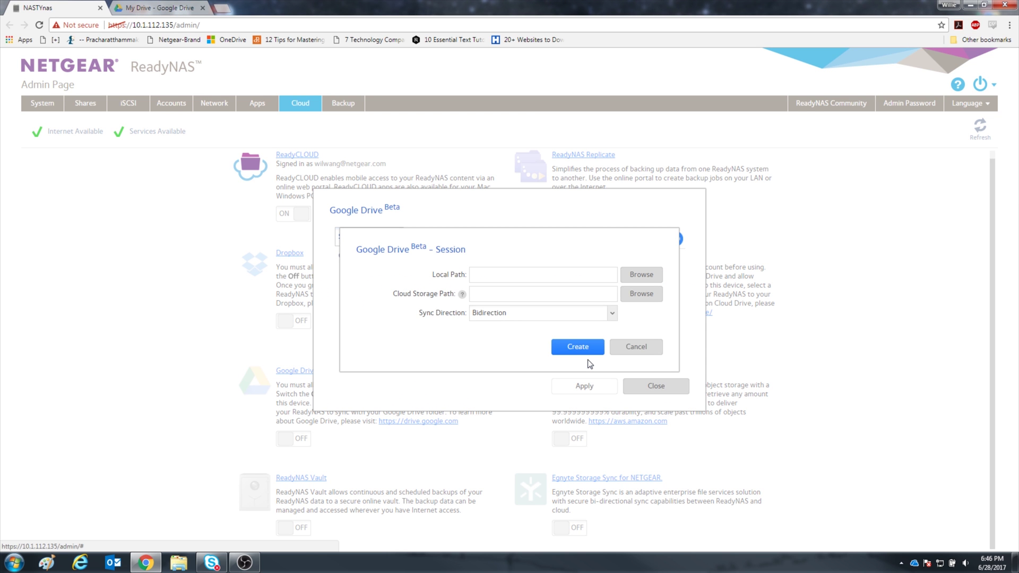
Set the sync session's local path to the Test folder in the readydrop share, /data/readydrop/Test
left_click(642, 275)
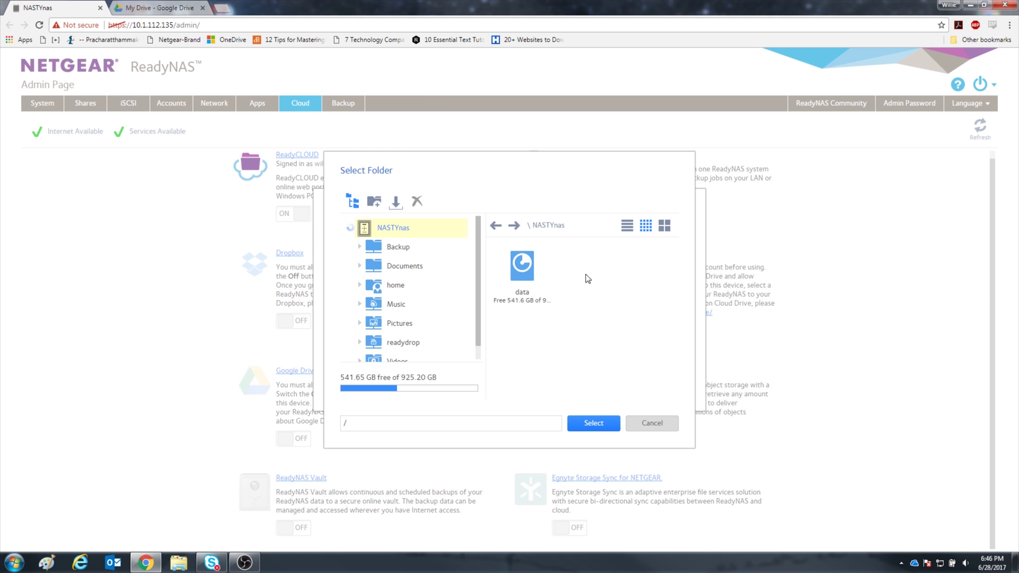
left_click(424, 348)
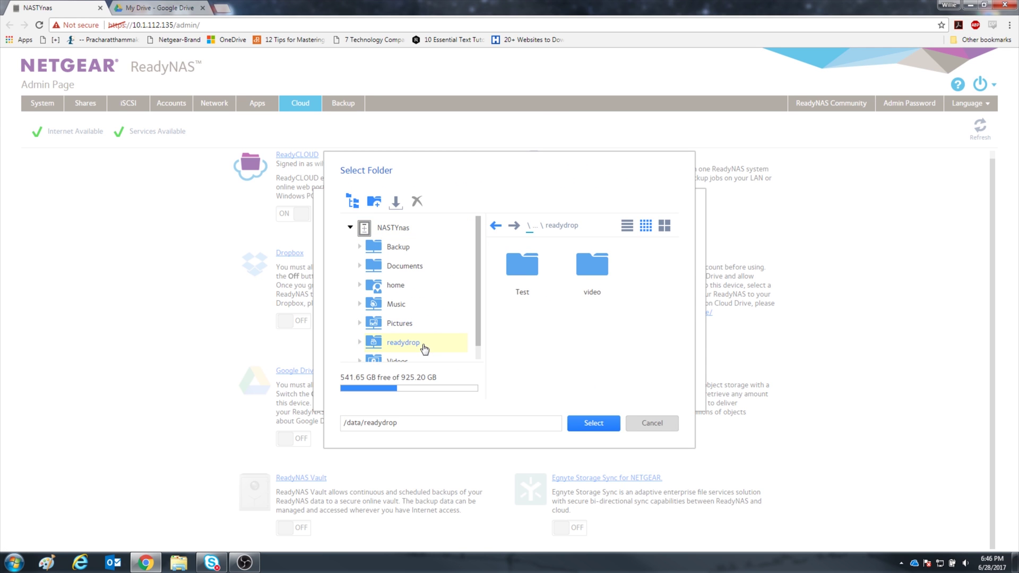
double_click(523, 268)
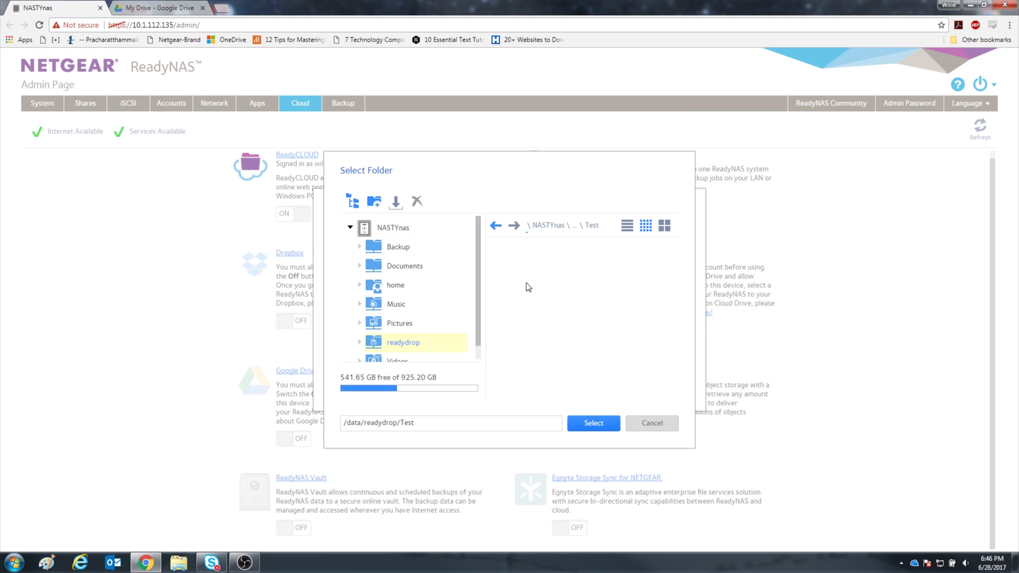
left_click(591, 425)
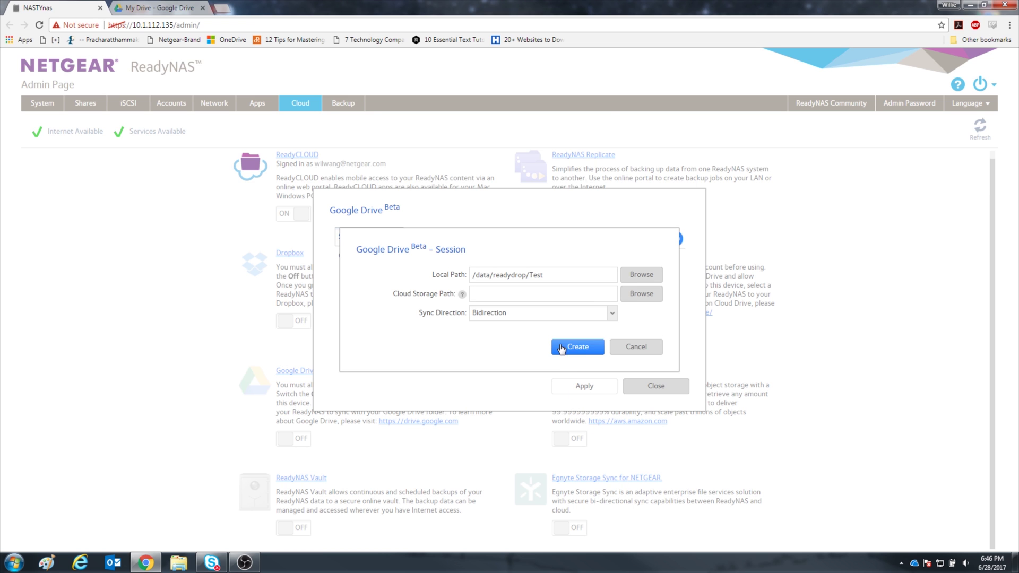
Set the cloud storage path to /Test and create the session with Bidirection as its sync direction
left_click(638, 293)
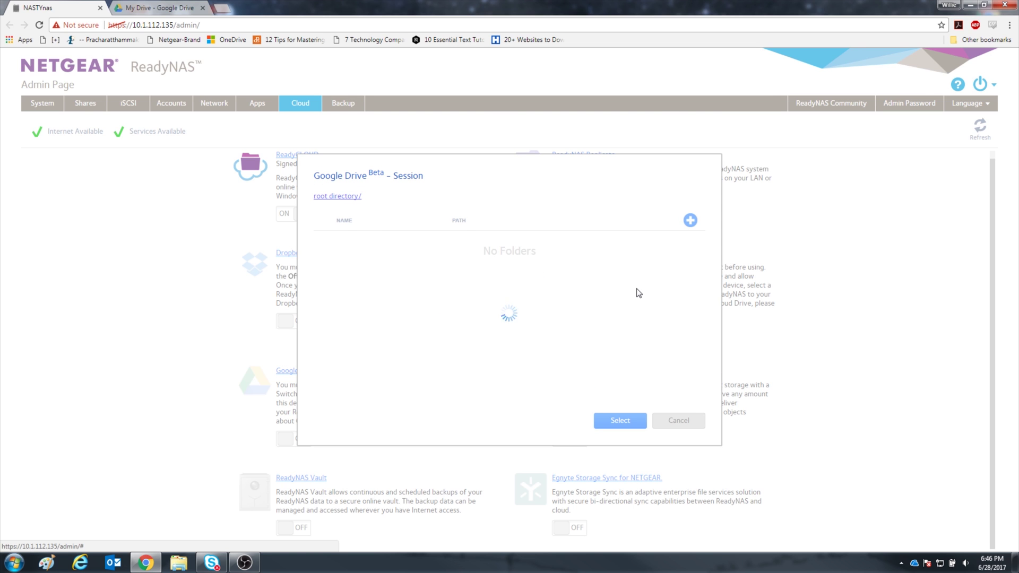
left_click(364, 301)
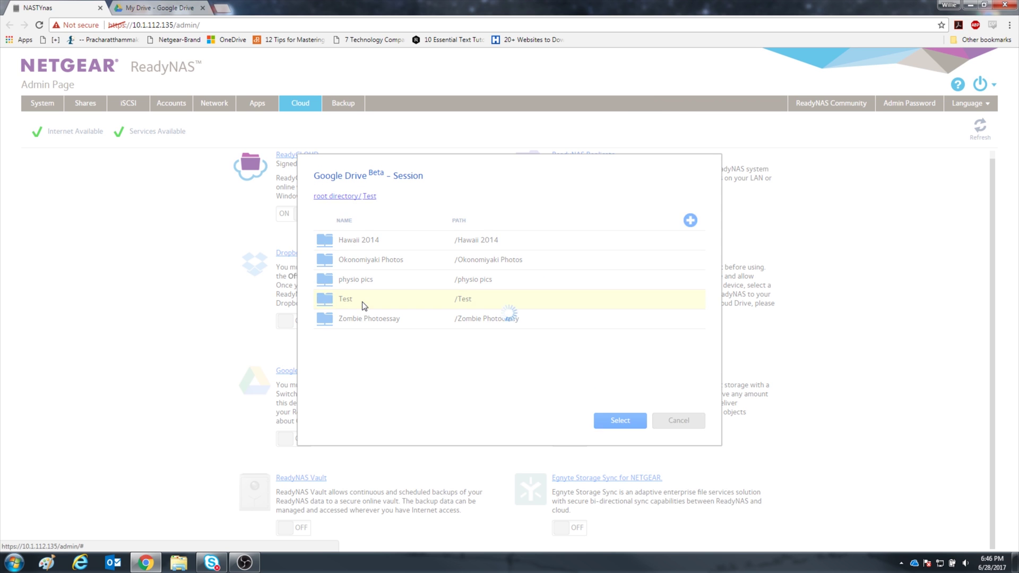
left_click(619, 420)
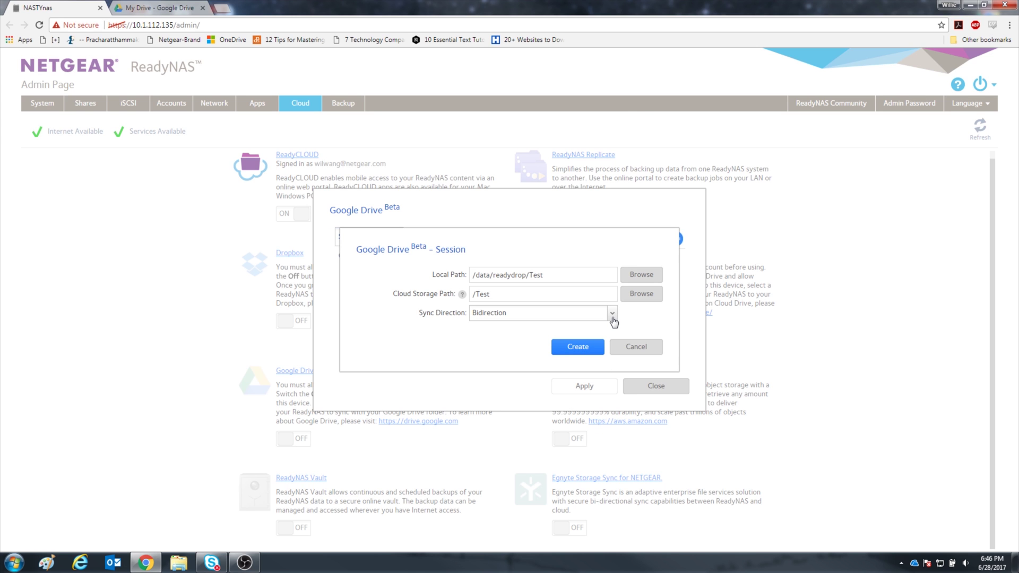
left_click(613, 314)
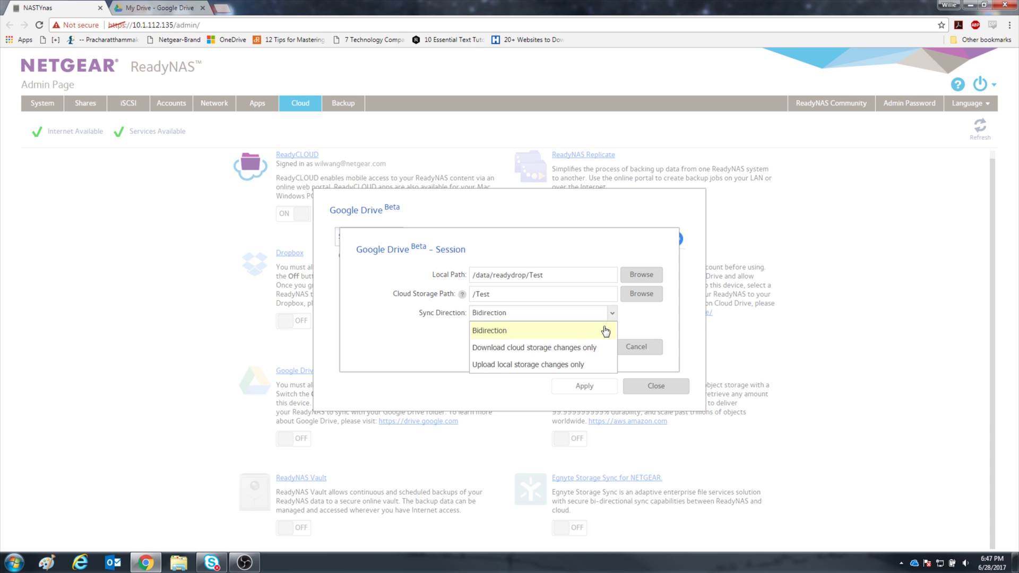
left_click(606, 331)
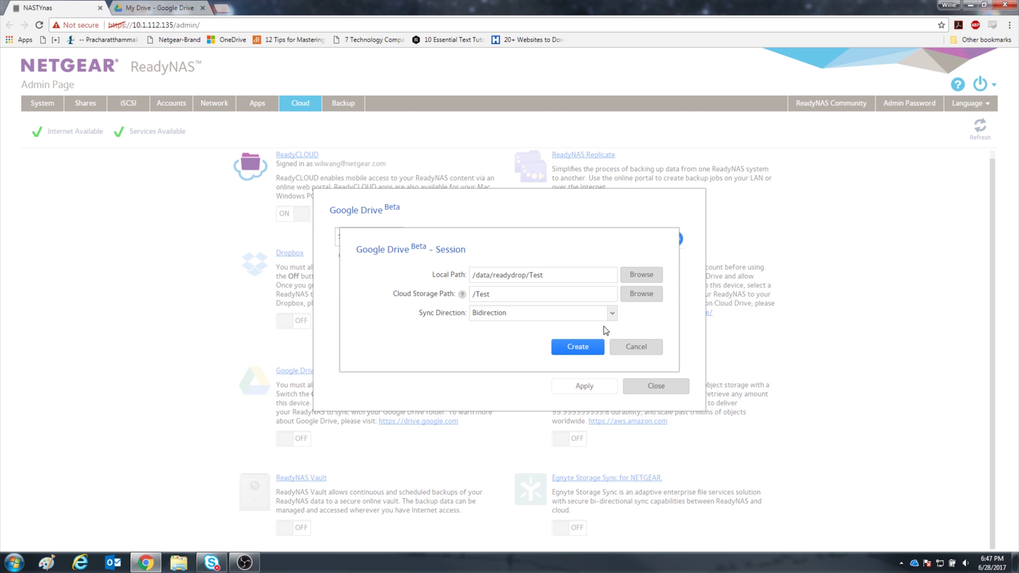
left_click(588, 351)
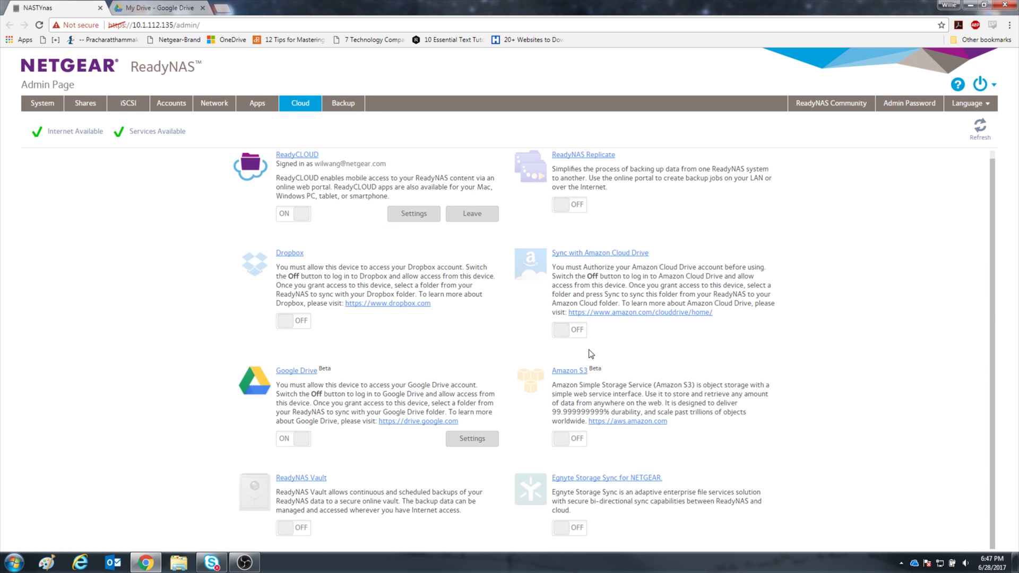
Review the Google Drive sync session and its upload and download speed options, then apply the settings
left_click(477, 442)
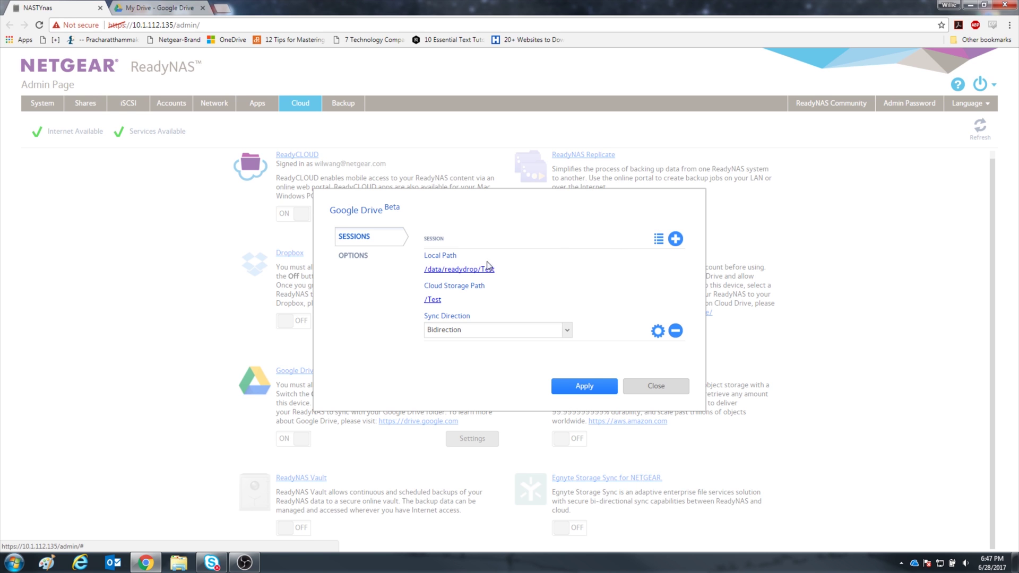
left_click(365, 263)
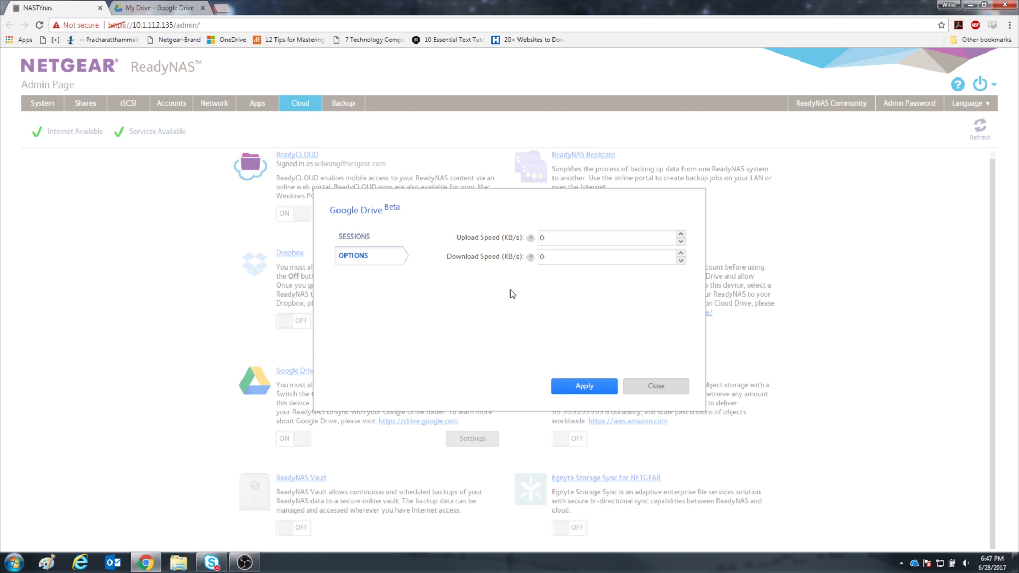
left_click(583, 386)
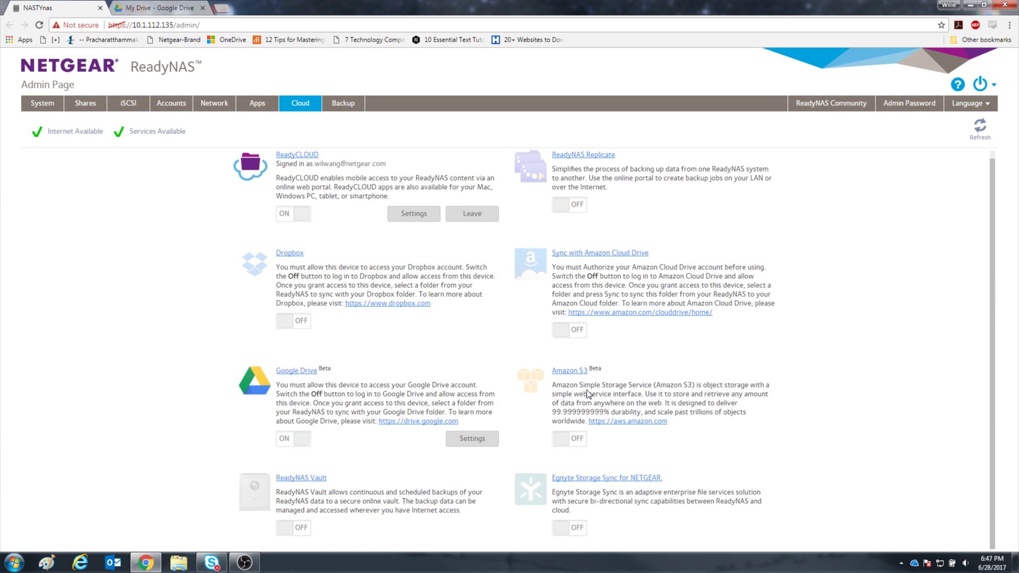
Check the contents of the NAS folder readydrop/Test and of the Test folder in Google Drive
left_click(95, 108)
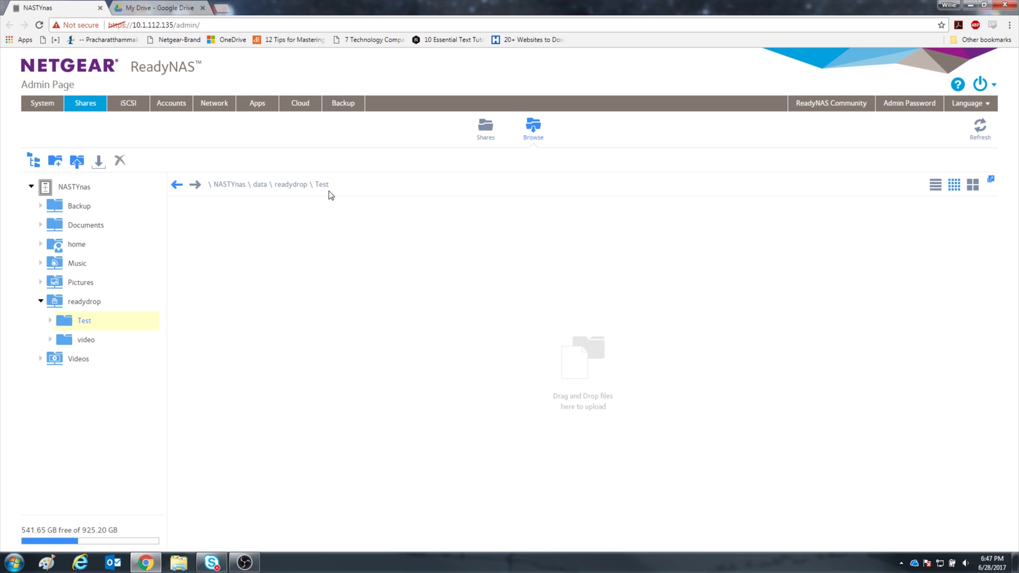
left_click(159, 8)
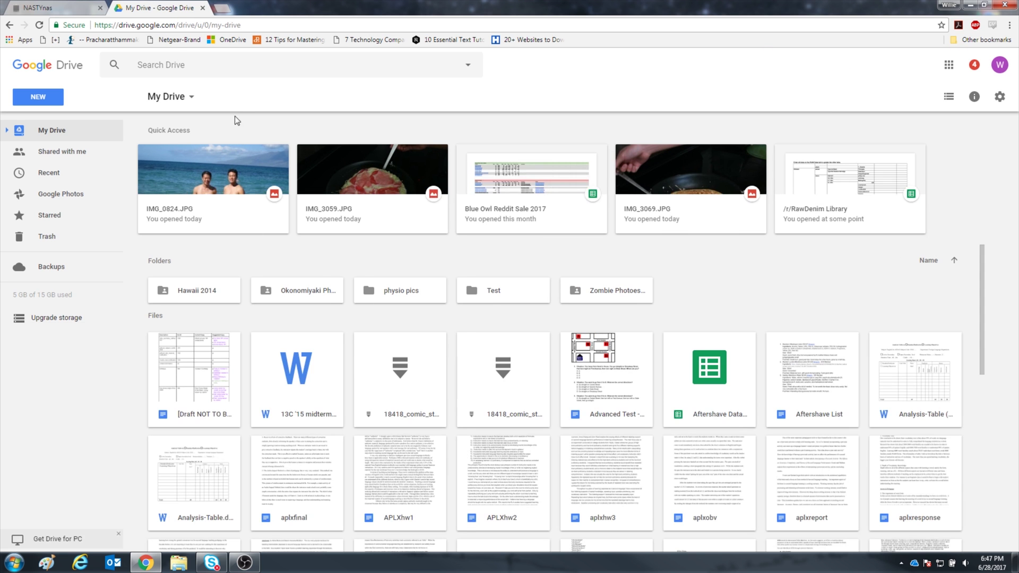
double_click(486, 289)
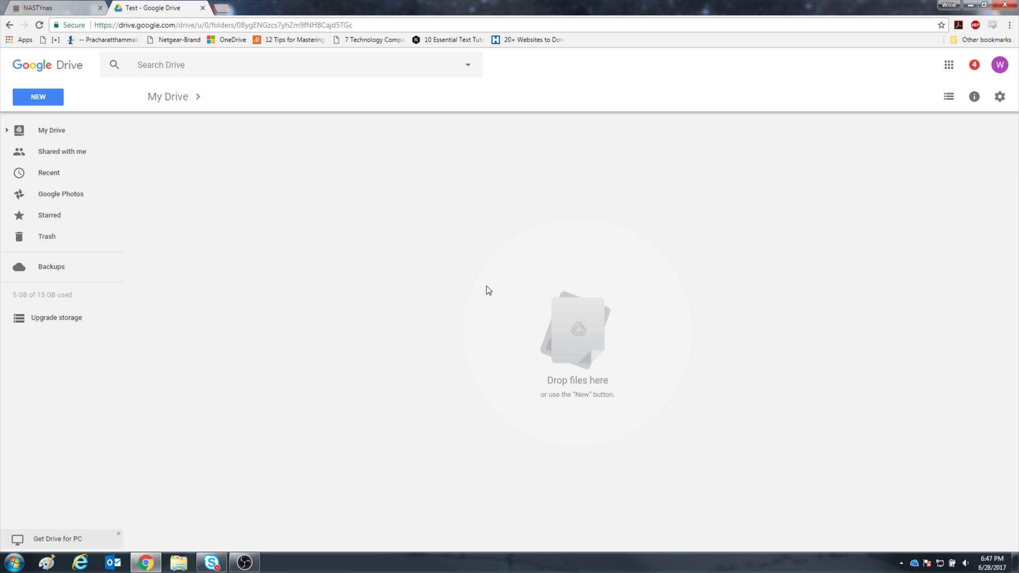
Upload the munroe image from the computer's personals/pics folder into the NAS folder readydrop/Test
key("ctrl+shift+Tab")
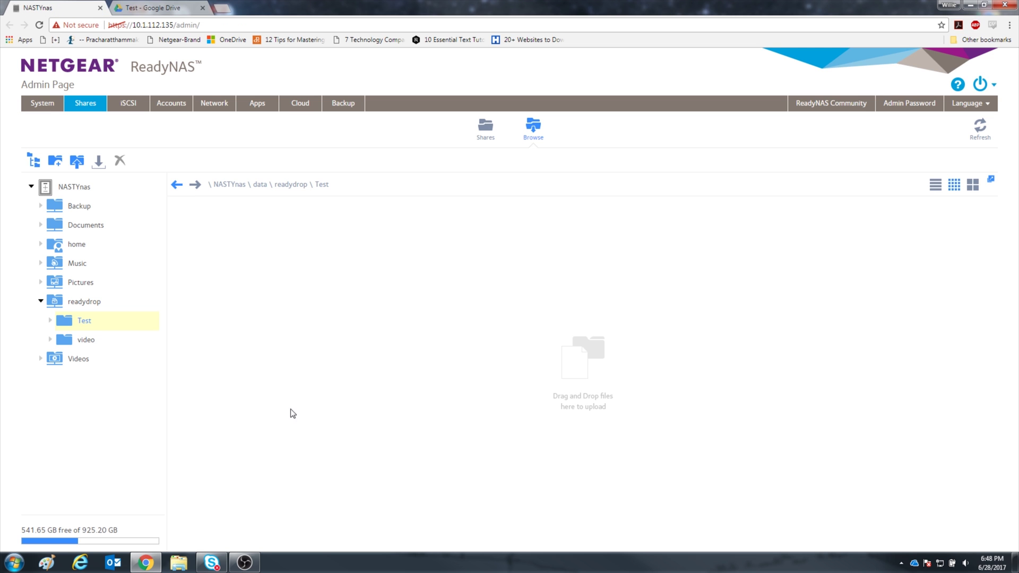
key("super+e")
left_click(496, 206)
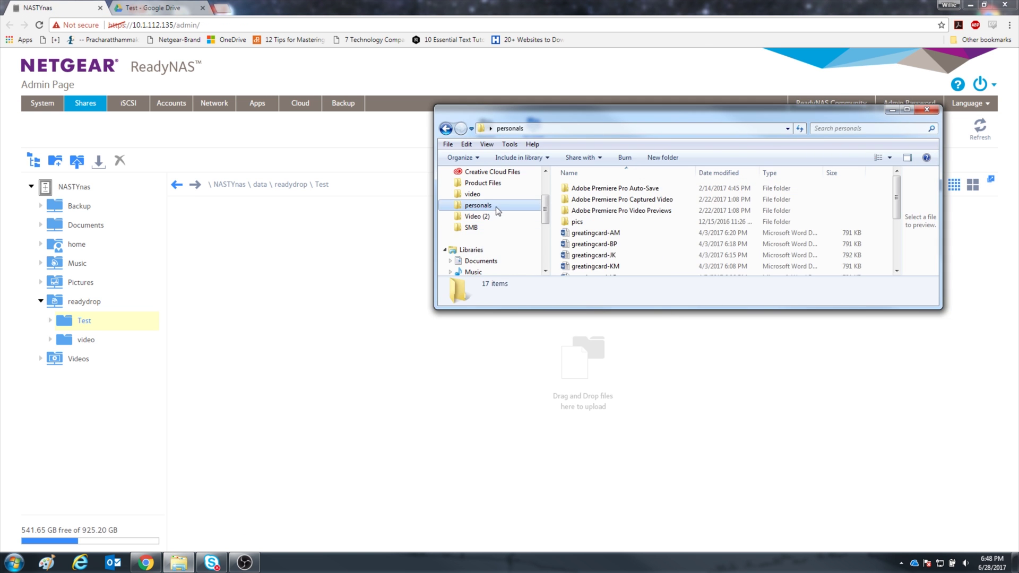
double_click(620, 236)
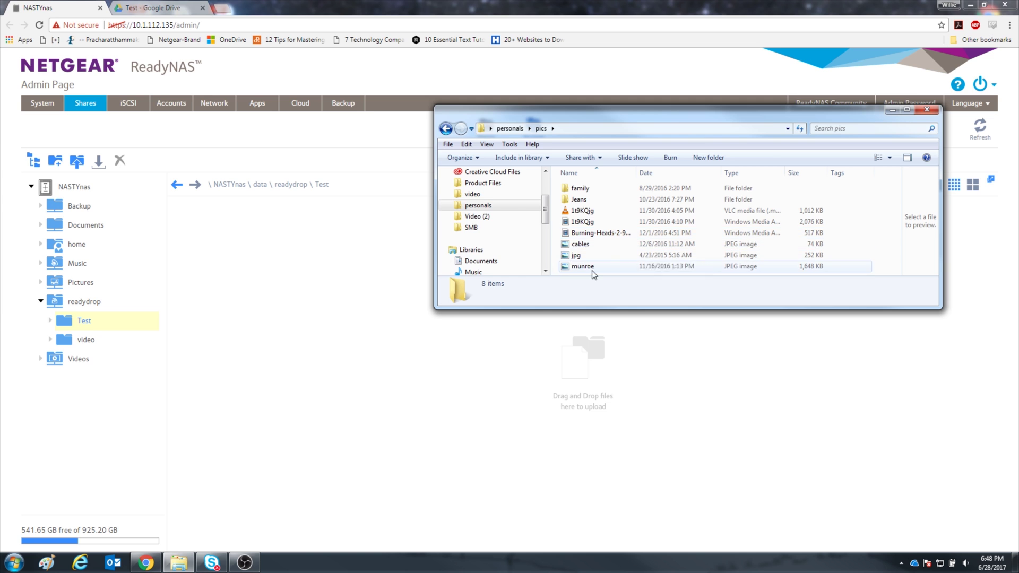
left_click_drag(589, 266, 282, 272)
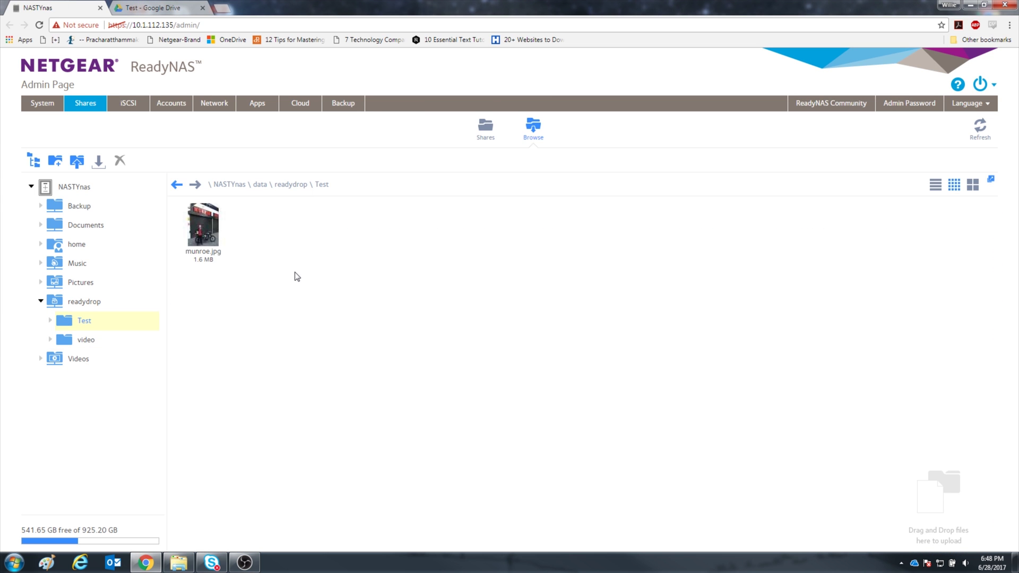
Preview munroe.jpg in the NAS Test folder and in the Google Drive Test folder
double_click(210, 256)
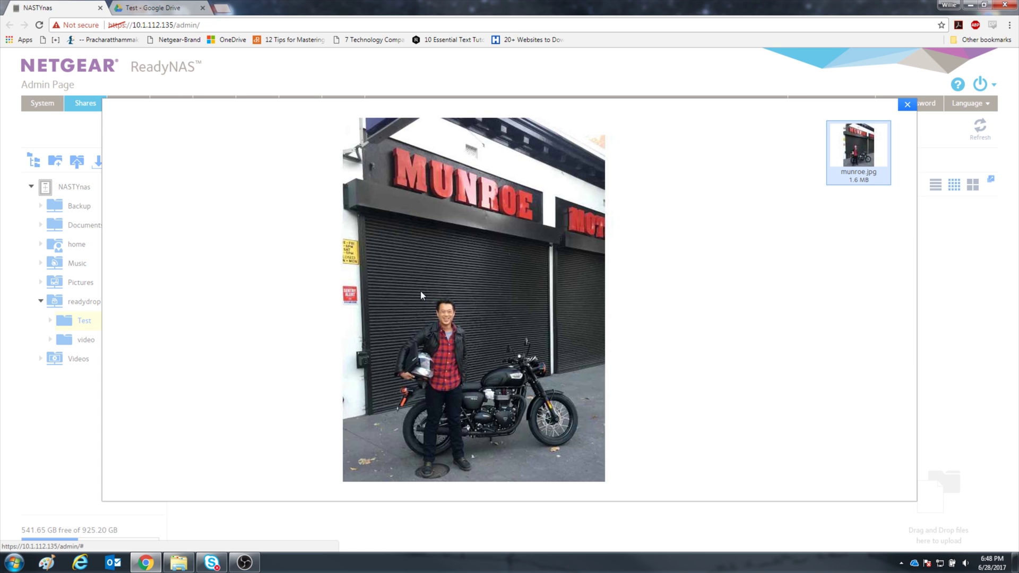
left_click(168, 4)
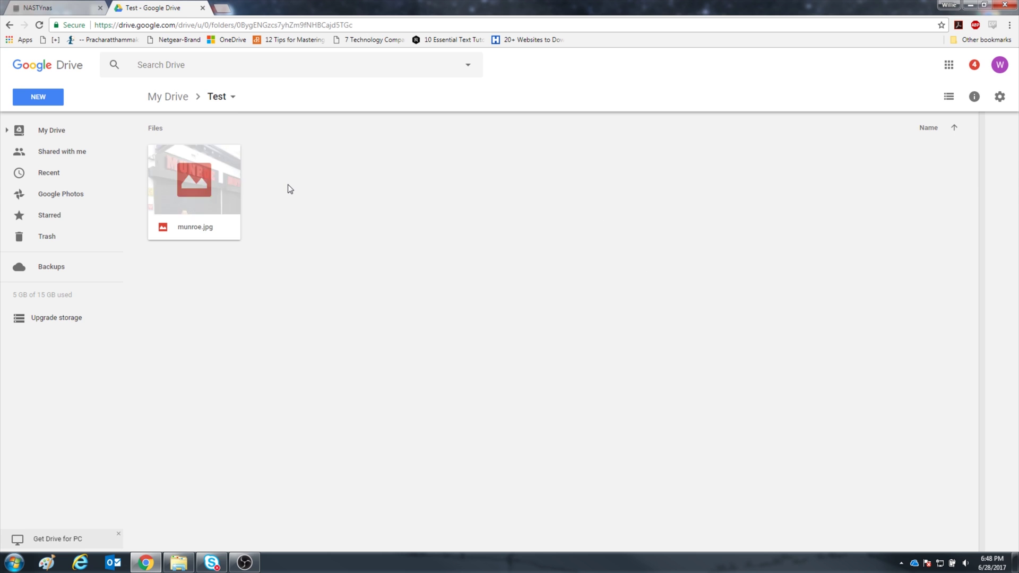
double_click(214, 179)
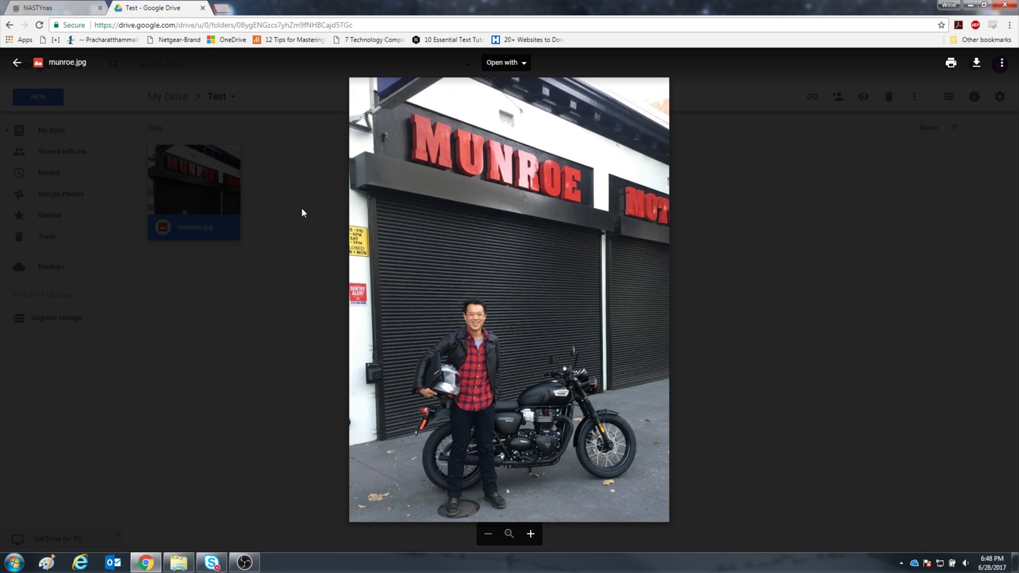
left_click(316, 244)
Upload the image named jpg from the computer's pics folder to the Google Drive Test folder and preview it
key("alt+Tab")
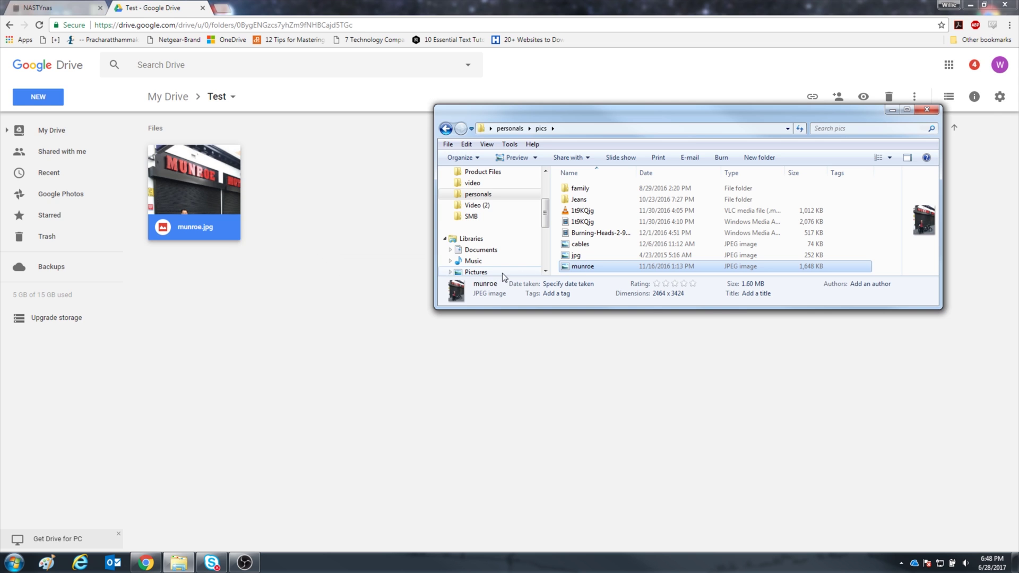
left_click(594, 256)
left_click_drag(623, 256, 368, 277)
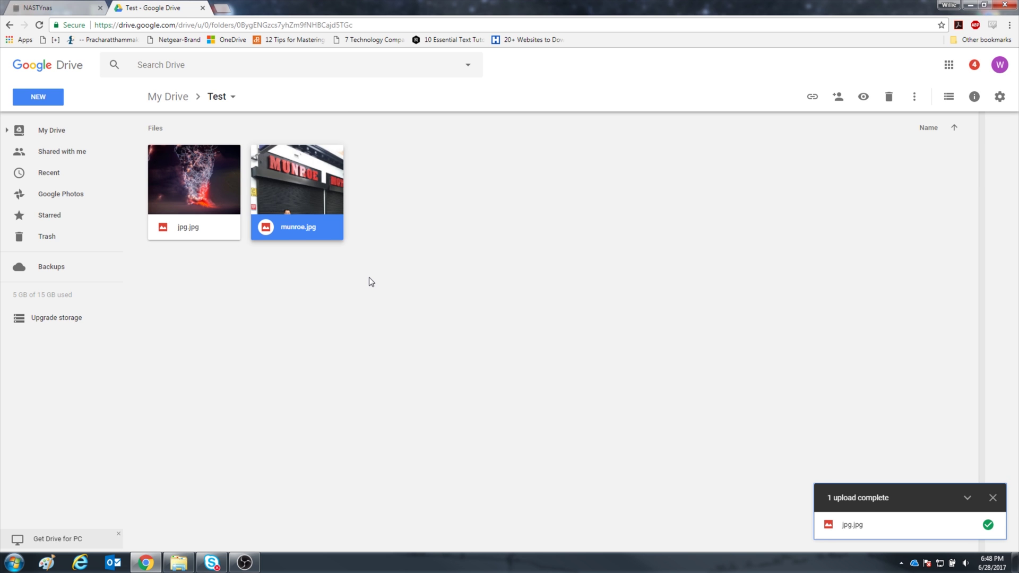
double_click(205, 187)
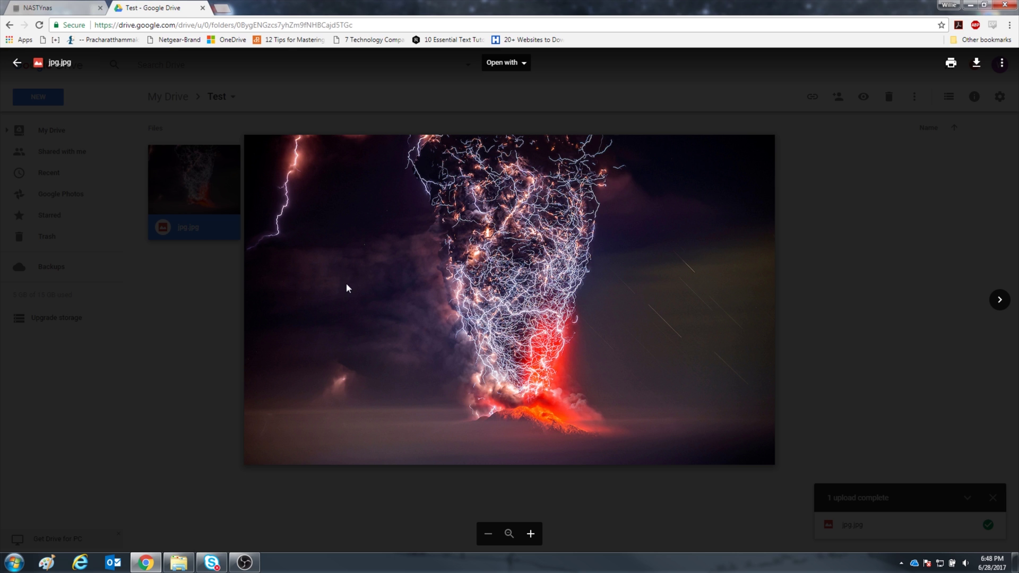
Reload the ReadyNAS admin page and reopen the readydrop/Test folder to check for the synced jpg.jpg
left_click(41, 7)
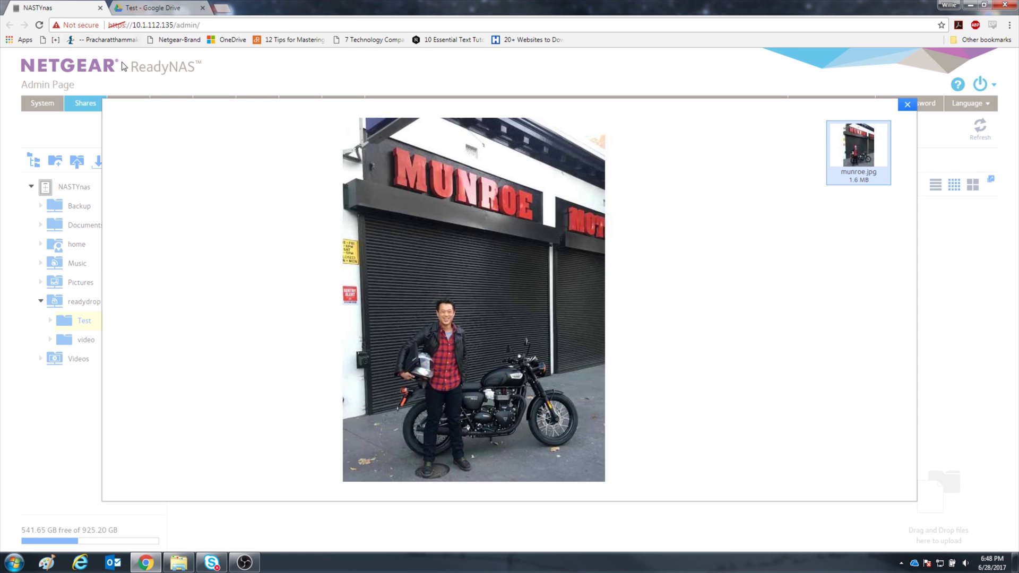
left_click(906, 104)
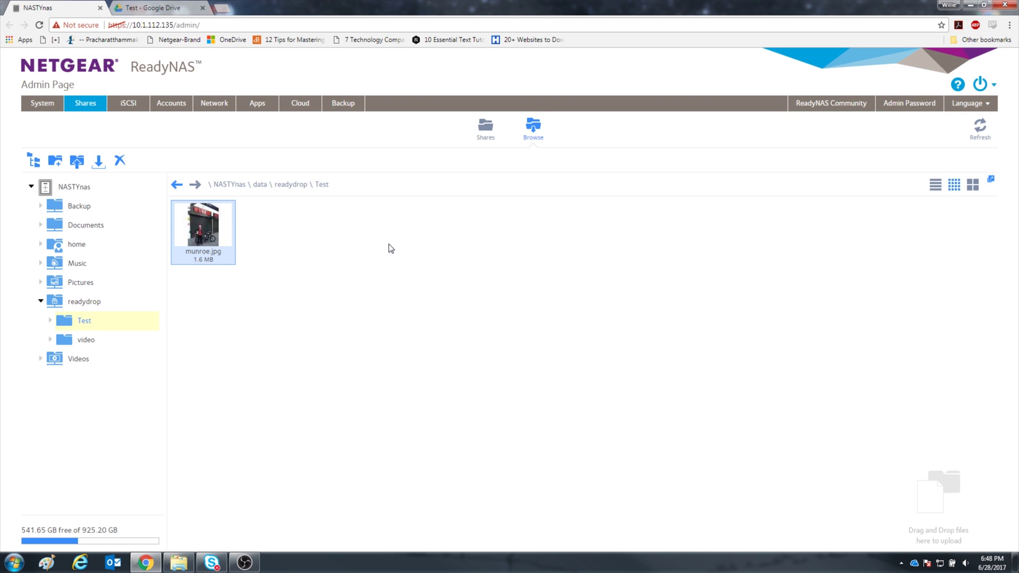
key("F5")
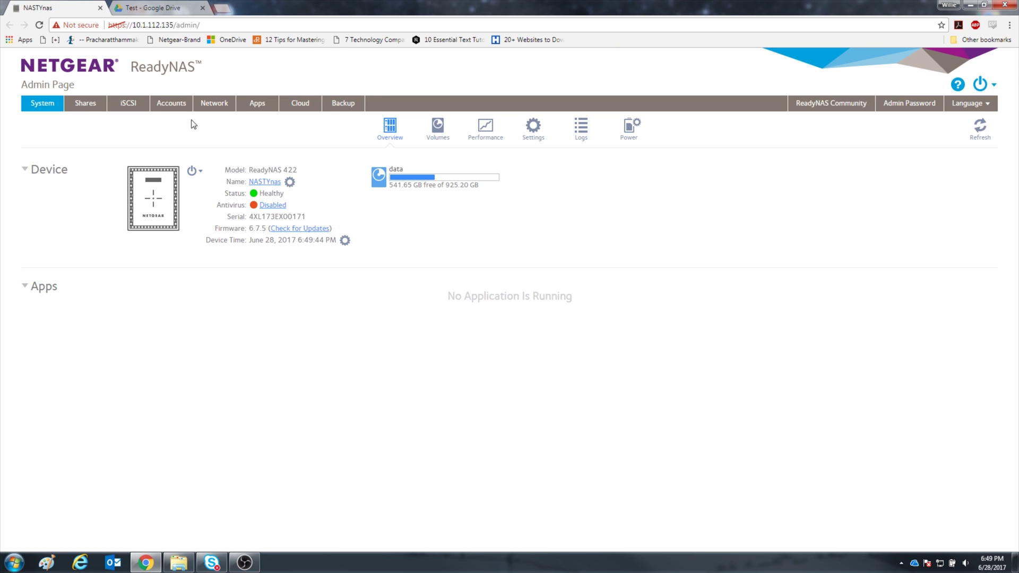
left_click(85, 104)
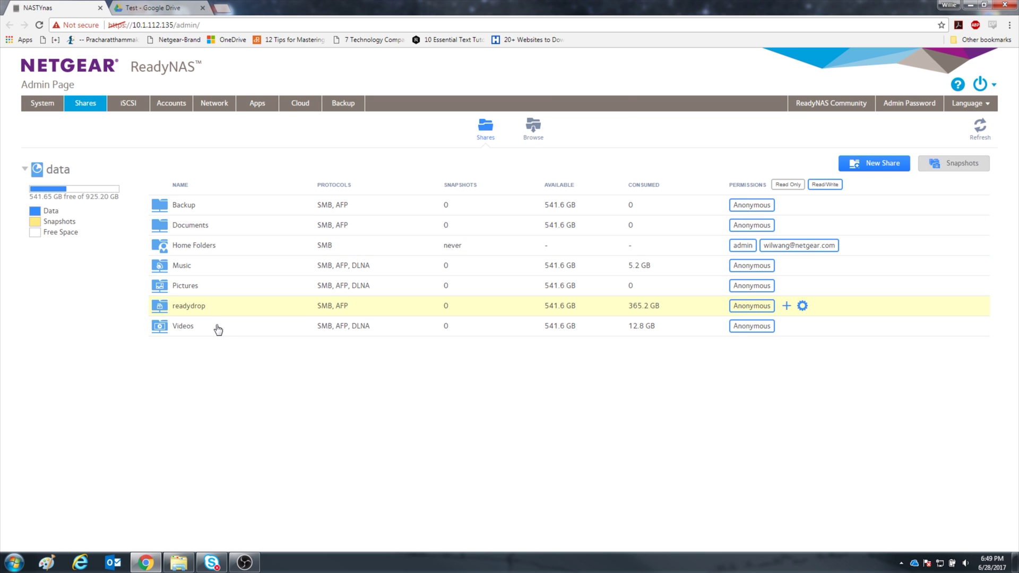
double_click(214, 313)
double_click(212, 226)
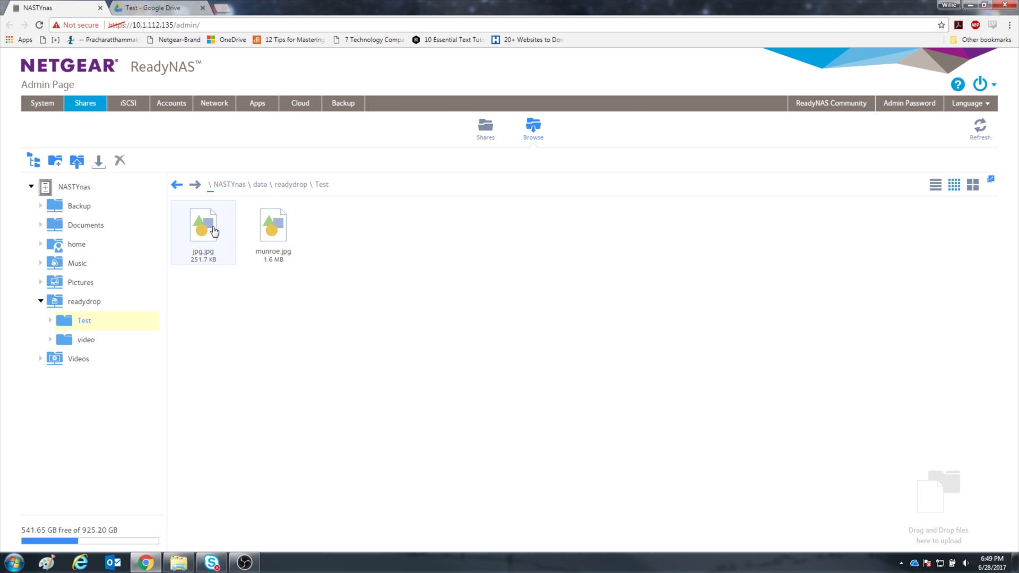